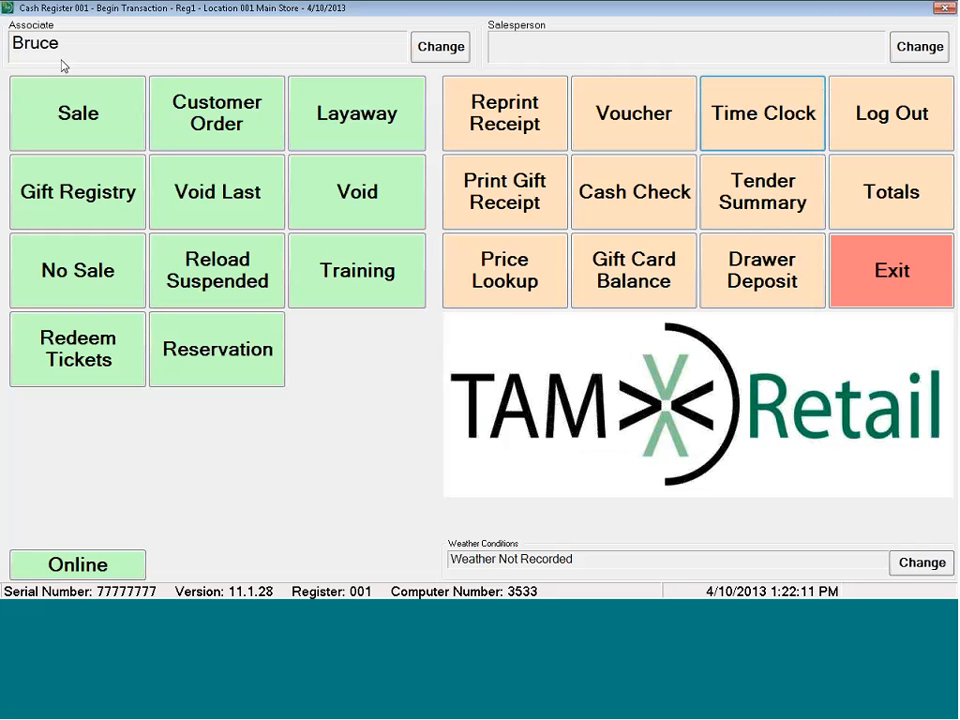
Clock the logged-in associate out at the register and check the last time clock entry
click(777, 125)
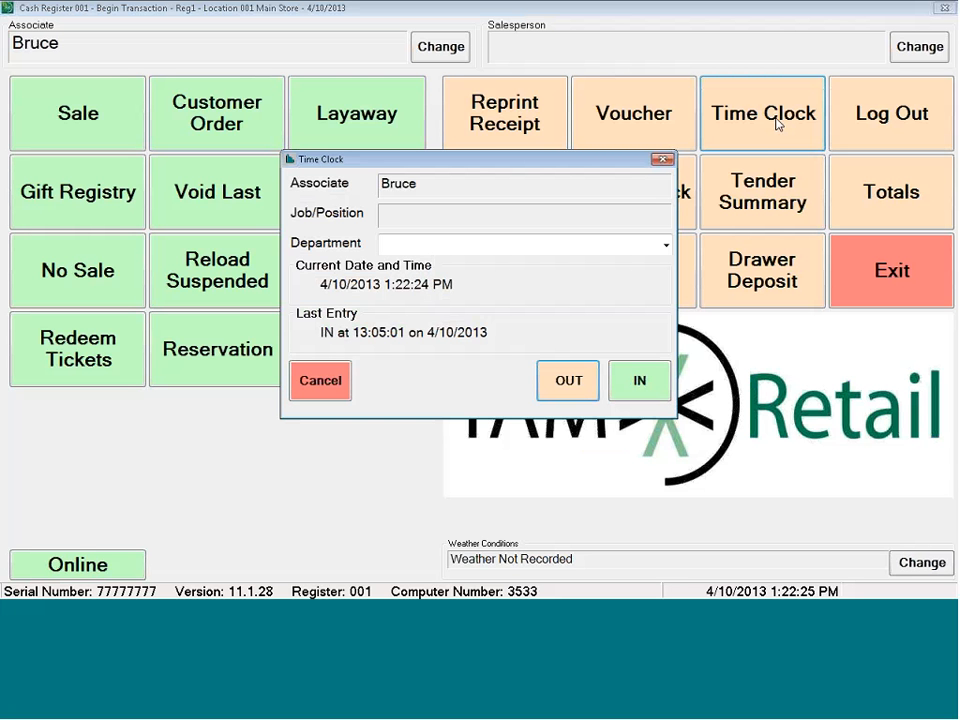
click(569, 382)
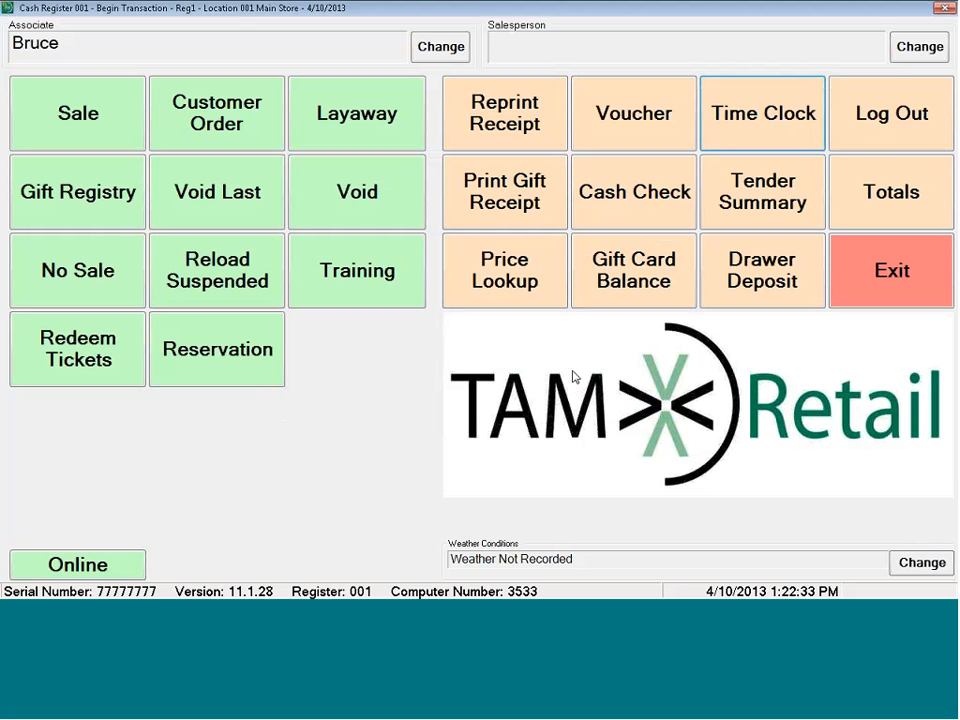
click(790, 112)
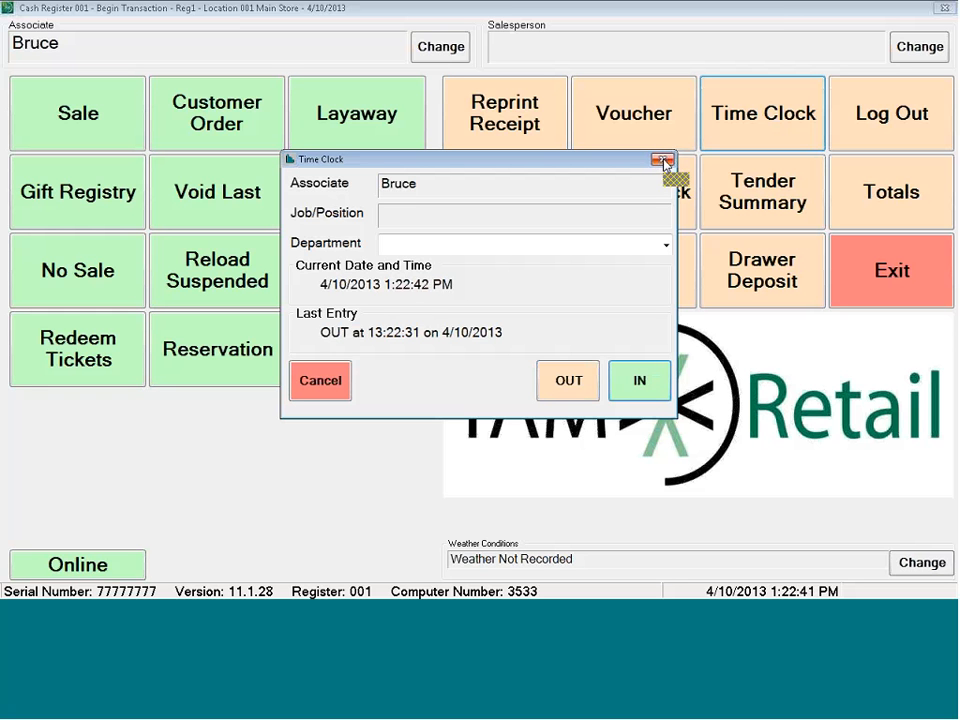
click(318, 392)
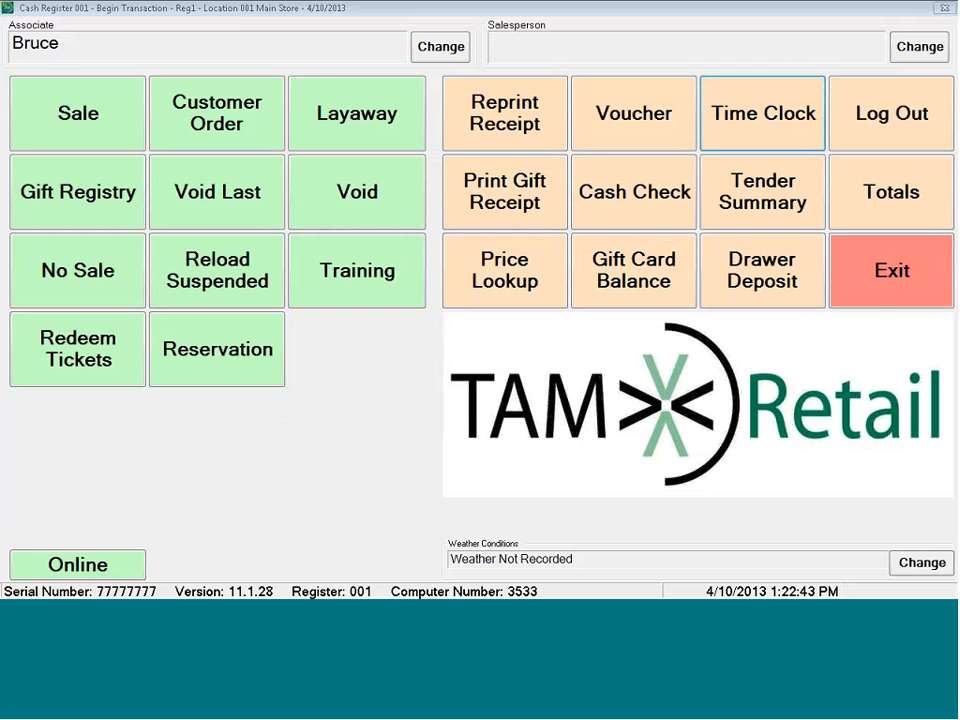
Exit the register and, in TAM Office, review the store owner's associate record under Point of Sale without changing it
click(887, 270)
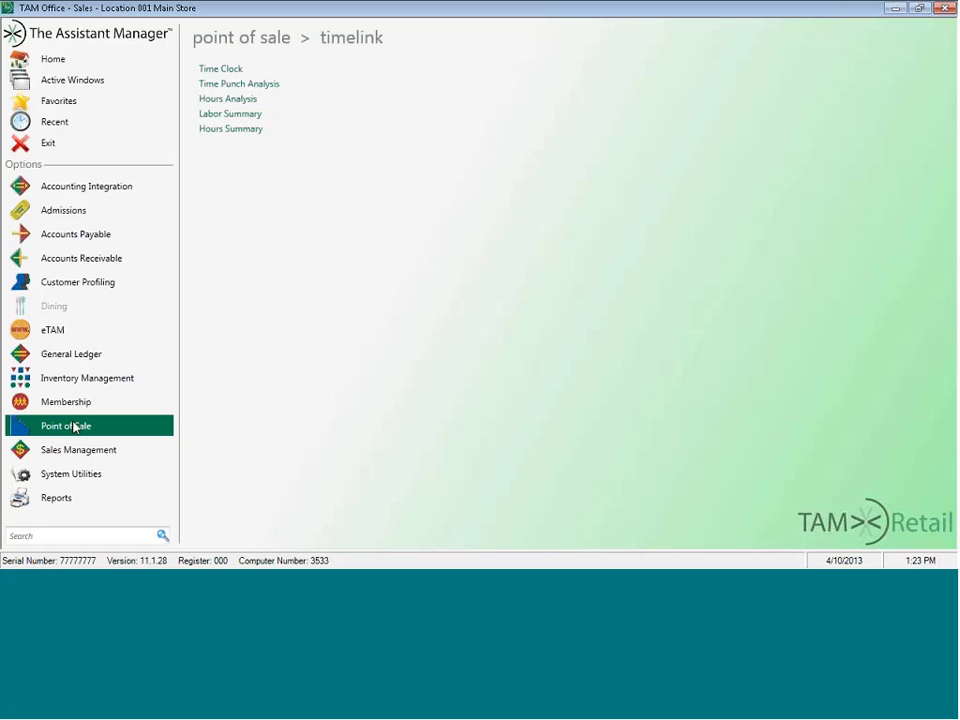
click(279, 40)
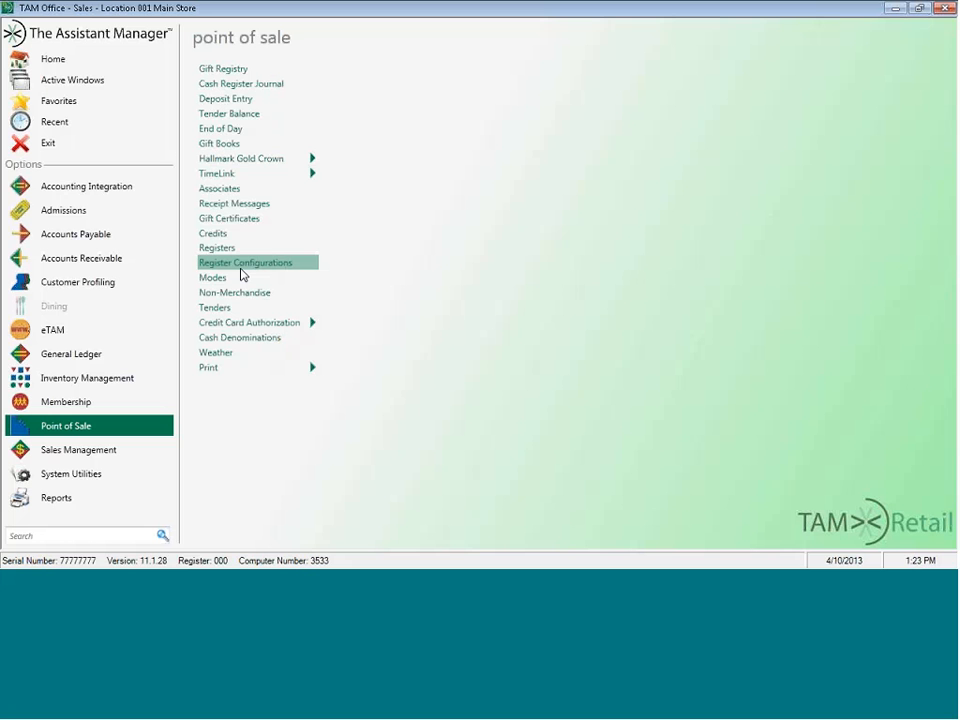
click(230, 175)
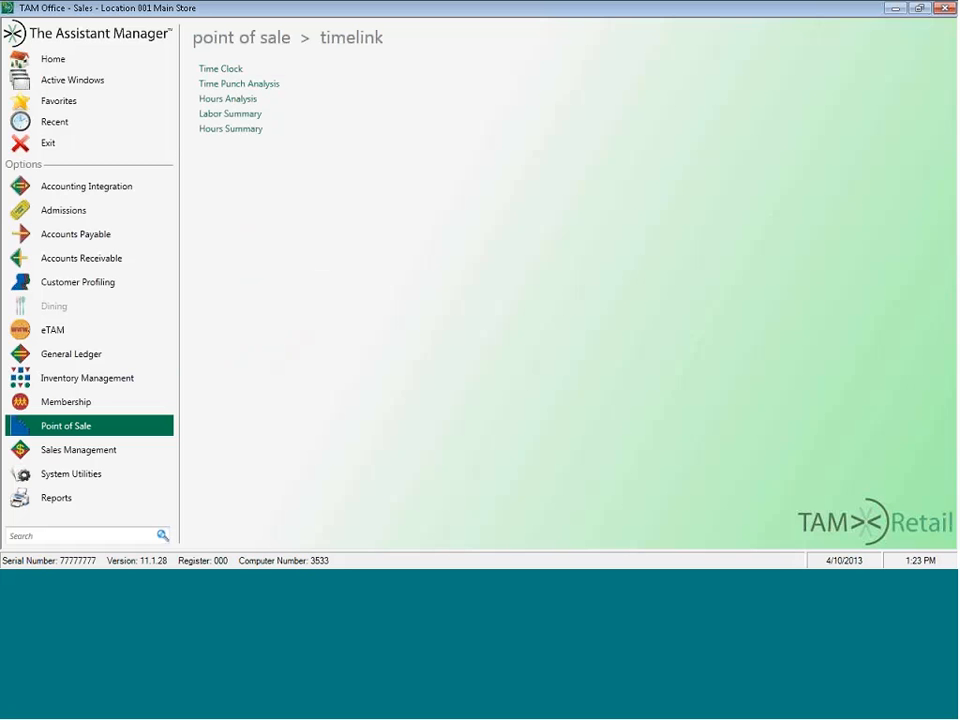
click(262, 45)
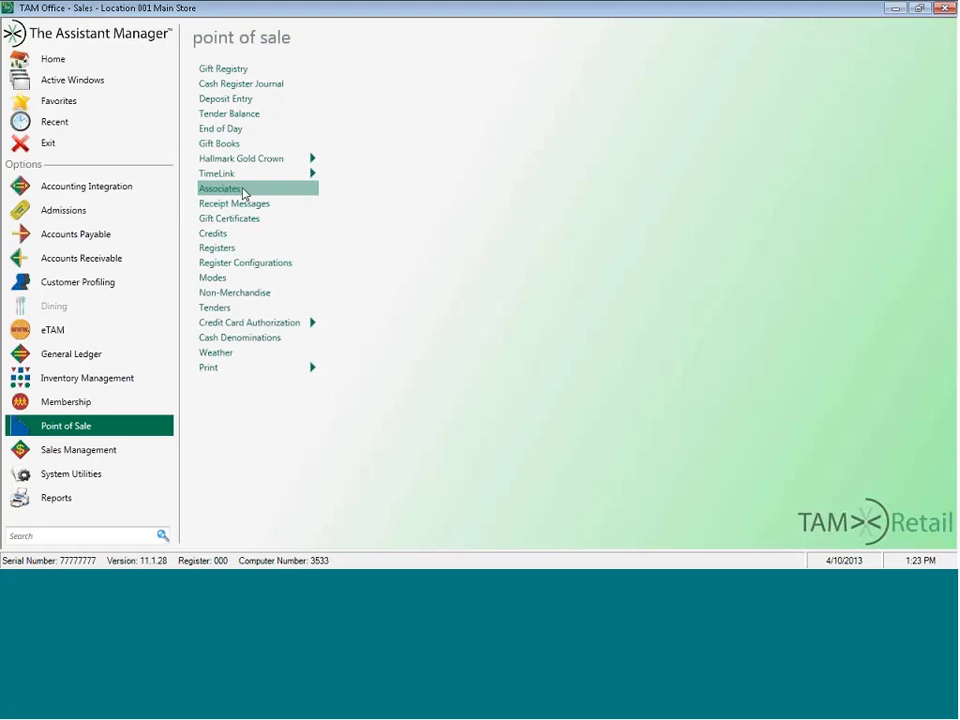
click(243, 193)
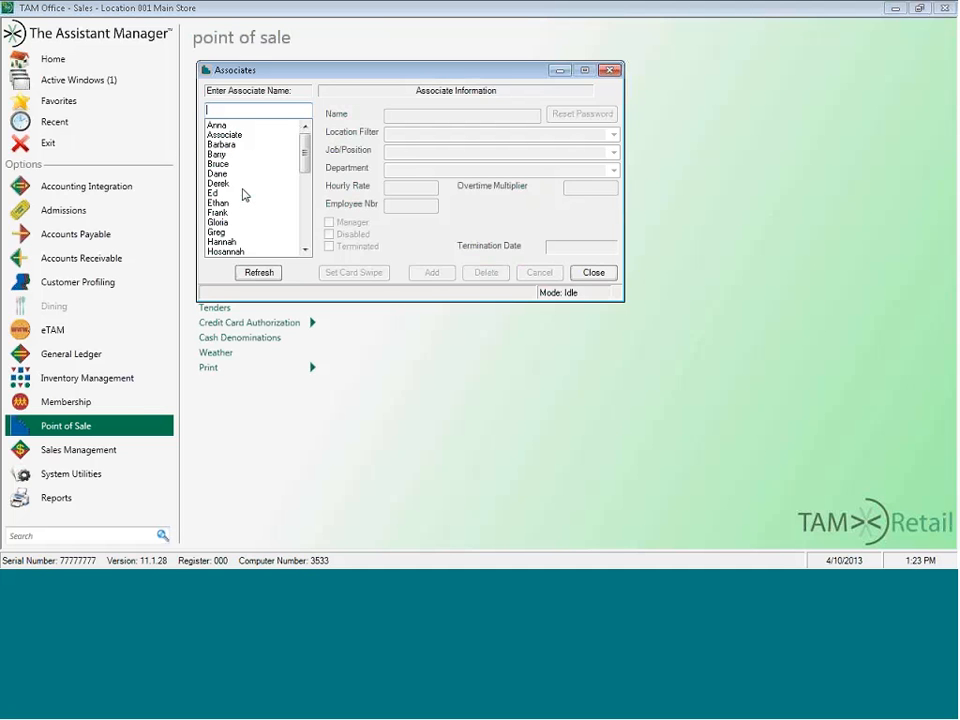
click(227, 165)
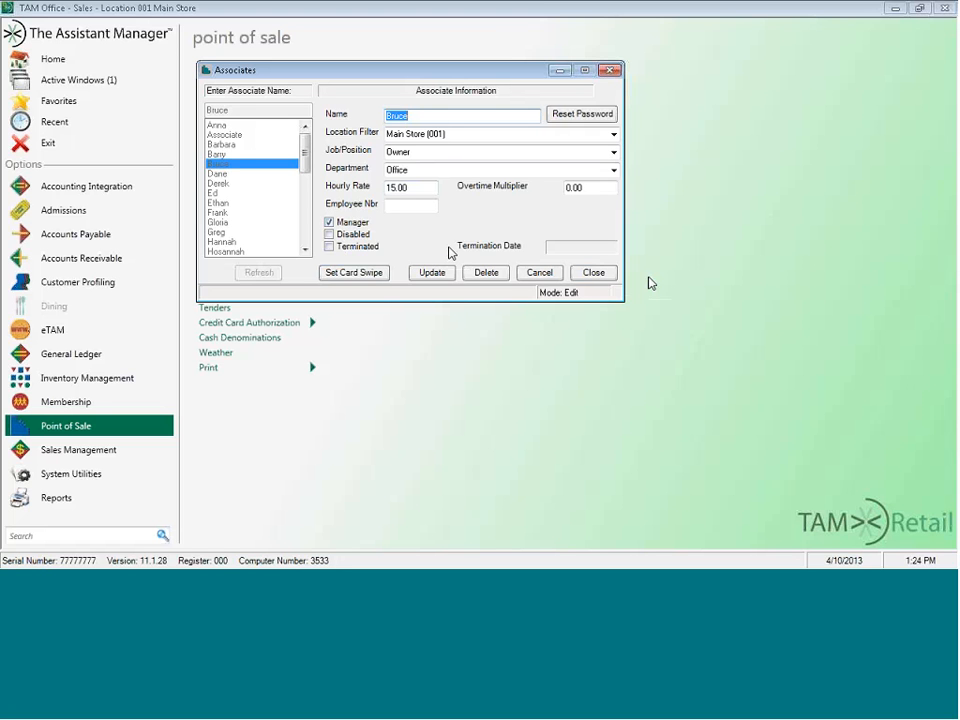
click(594, 273)
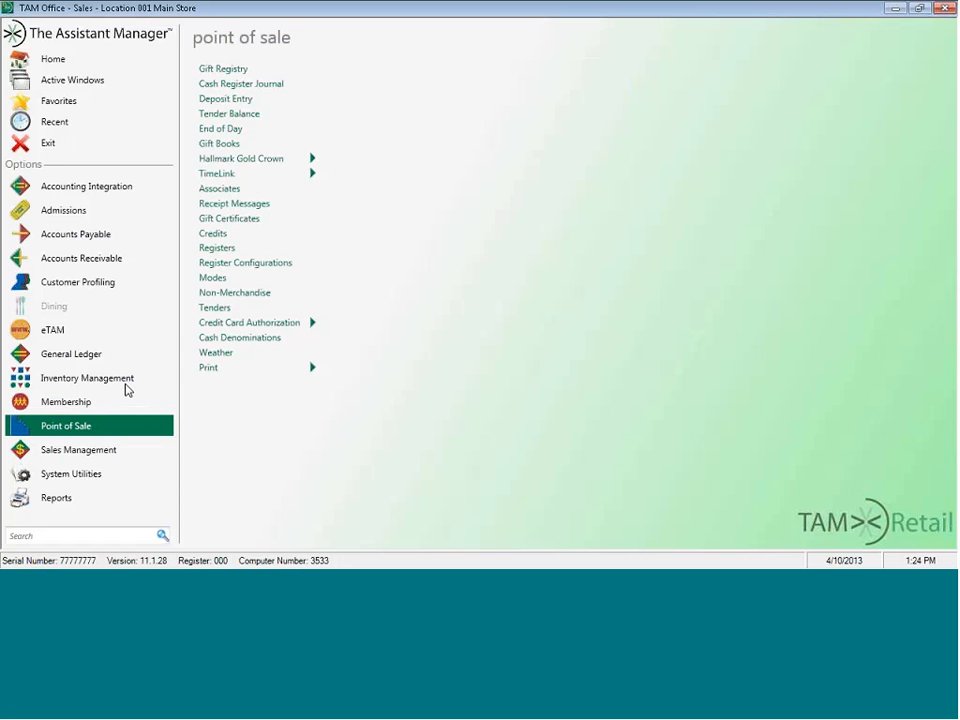
Open the TimeLink Time Clock and move its window clear of the TimeLink options
click(231, 175)
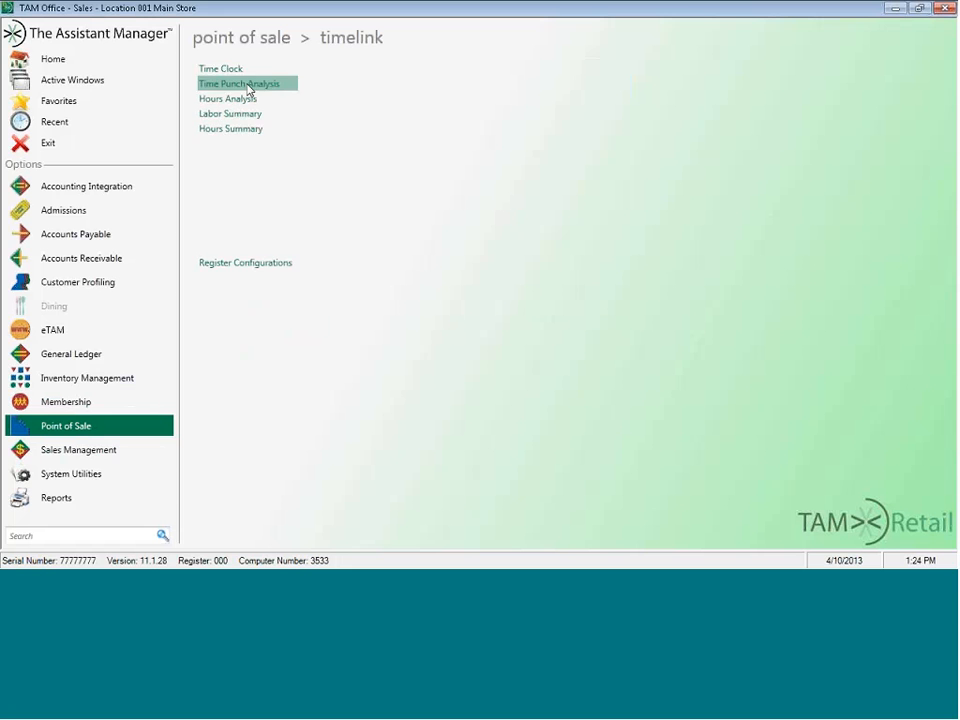
click(233, 69)
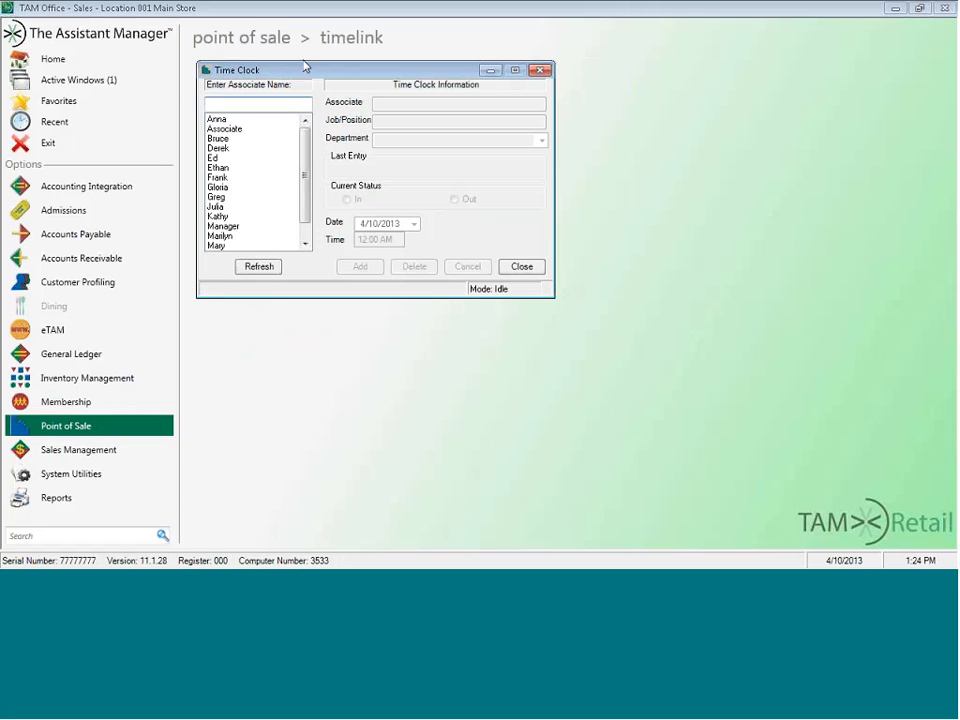
drag(330, 71, 388, 131)
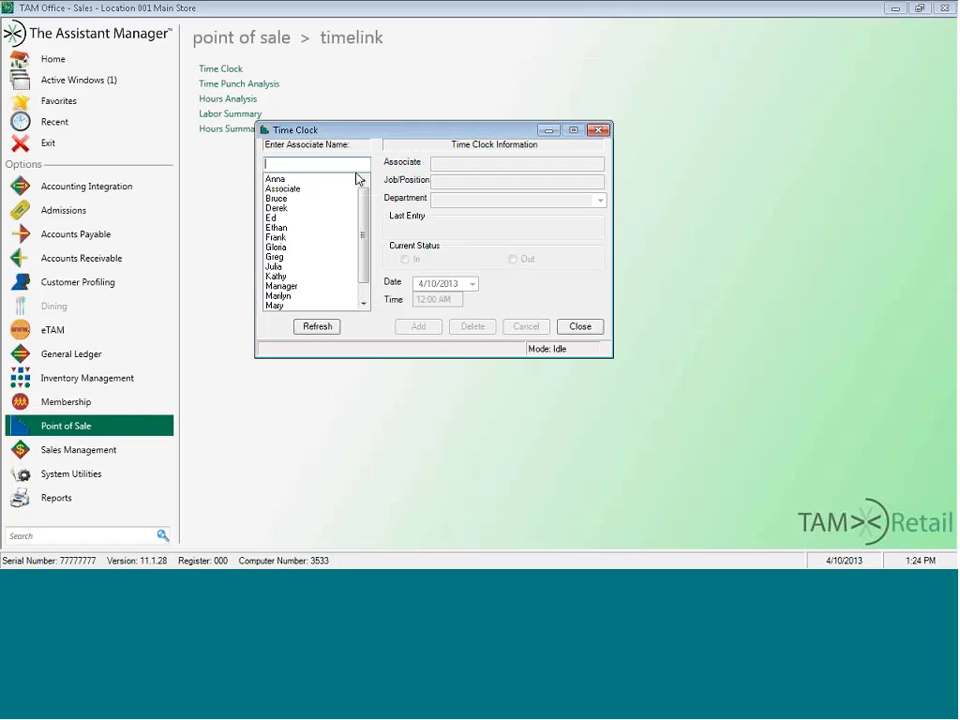
double_click(276, 200)
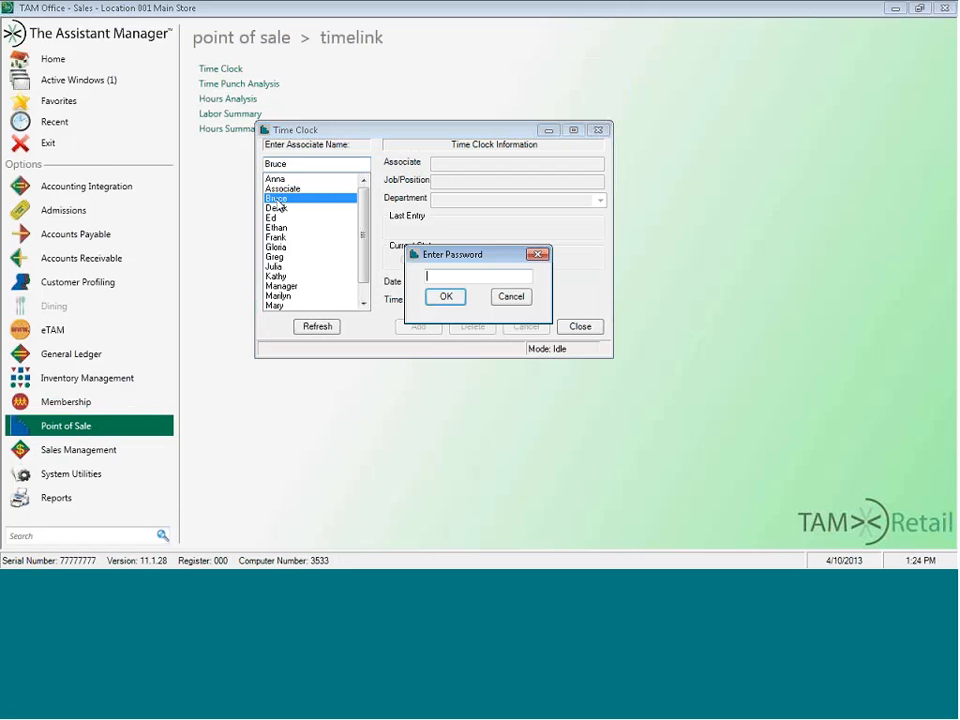
click(447, 297)
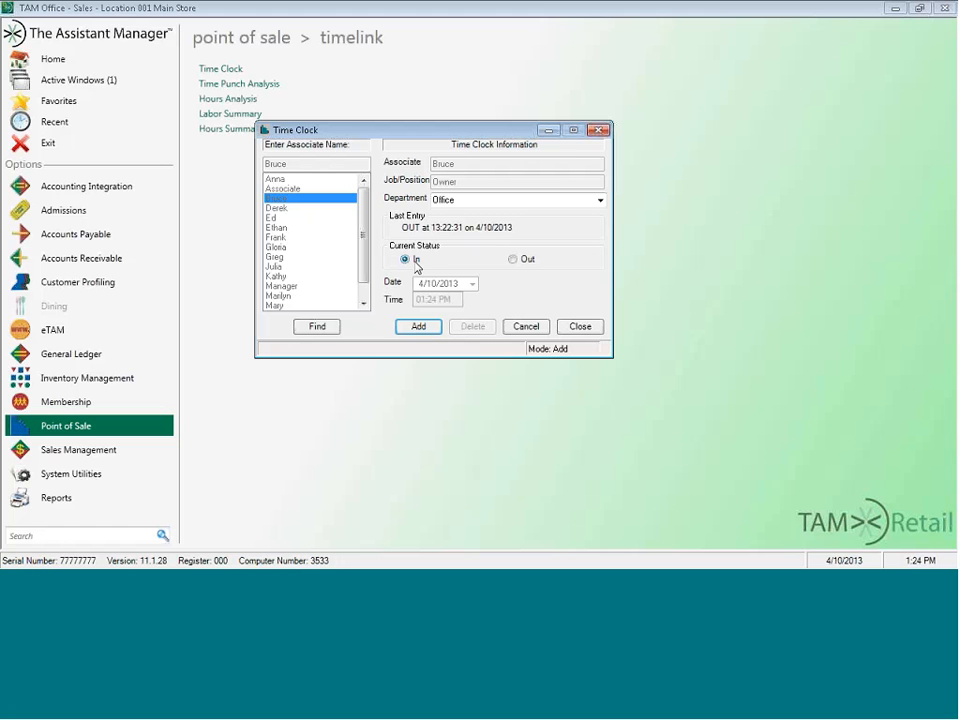
click(426, 331)
click(533, 328)
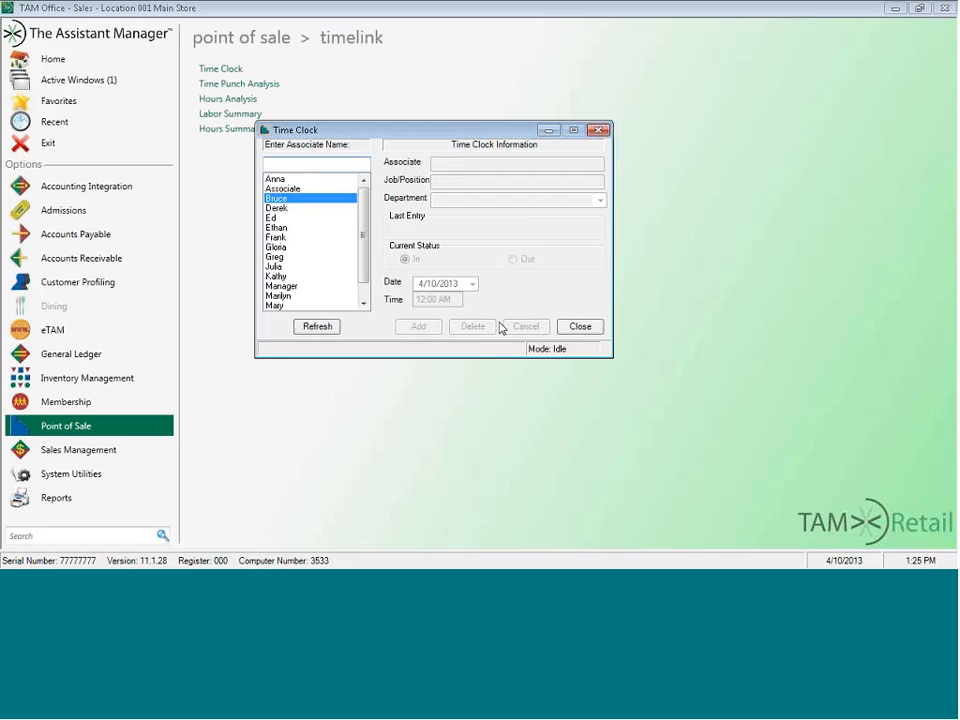
From the owner's time clock entry, find the punches dated 4/10/2013, view the one made at 10:07:41, and close the time clock
double_click(284, 199)
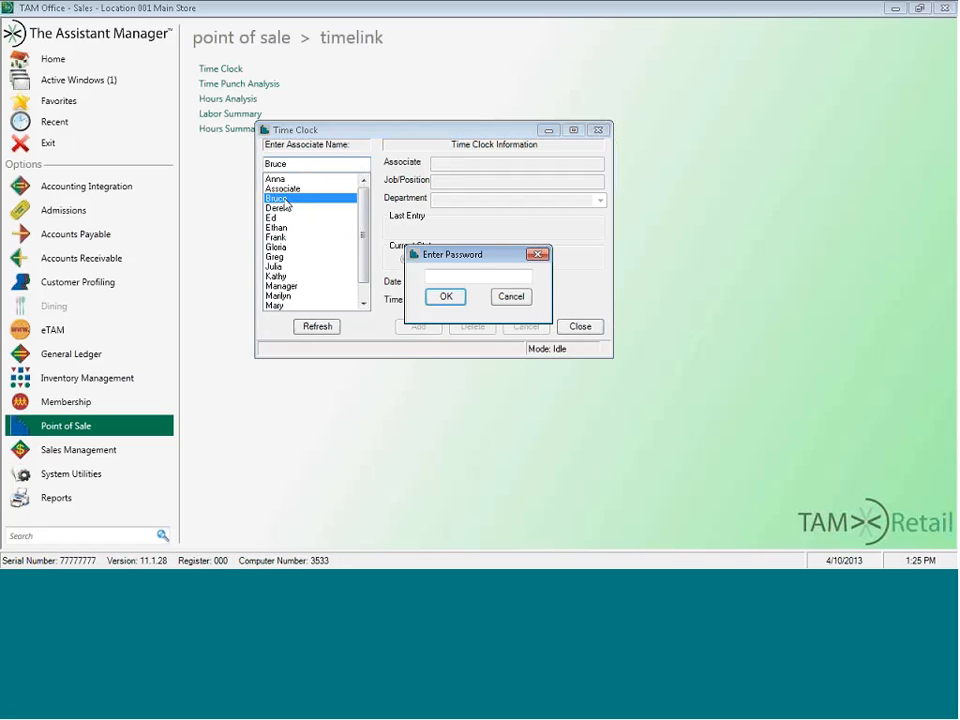
click(448, 298)
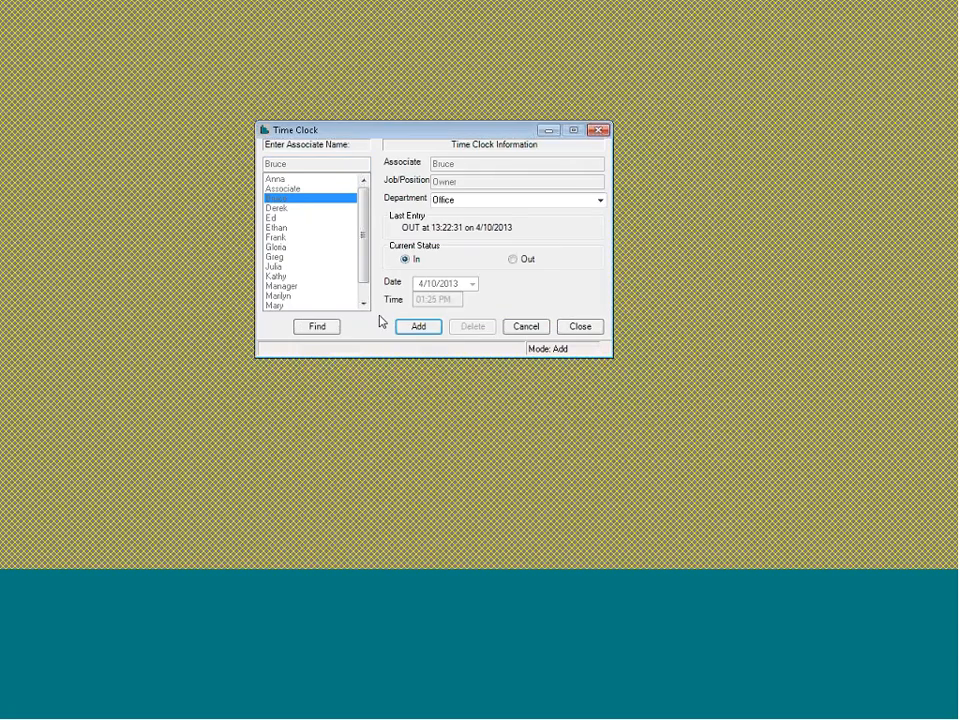
click(317, 327)
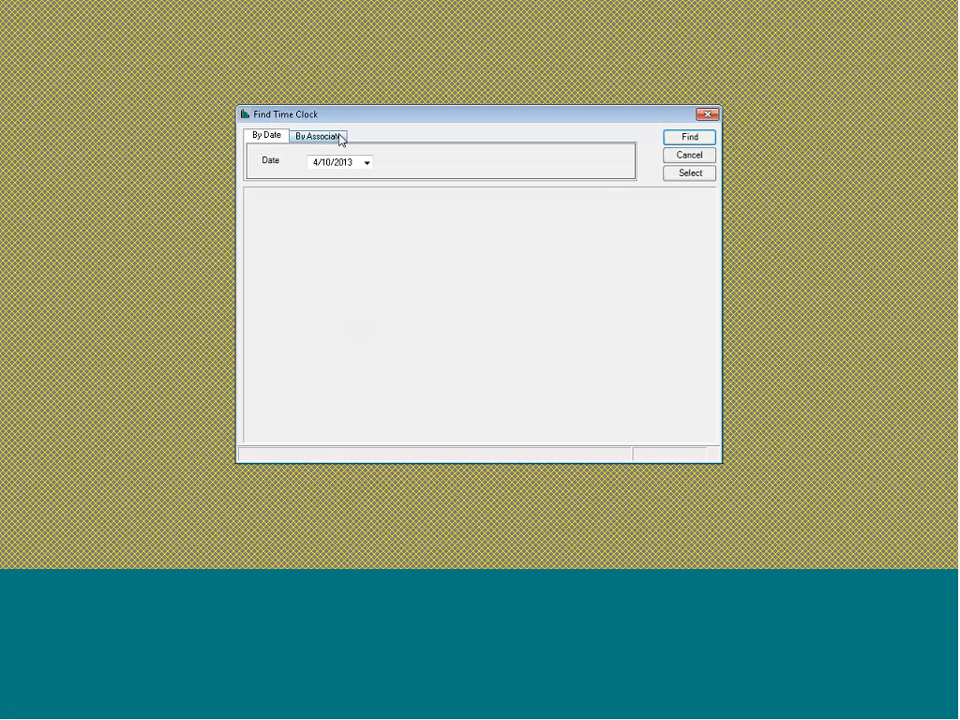
click(688, 137)
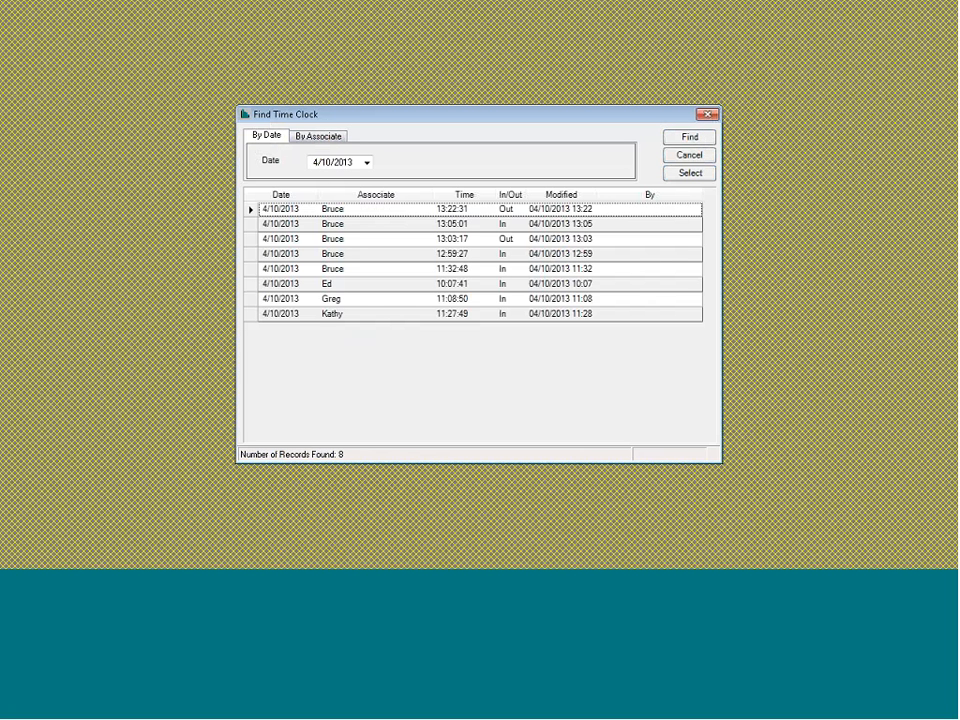
double_click(325, 286)
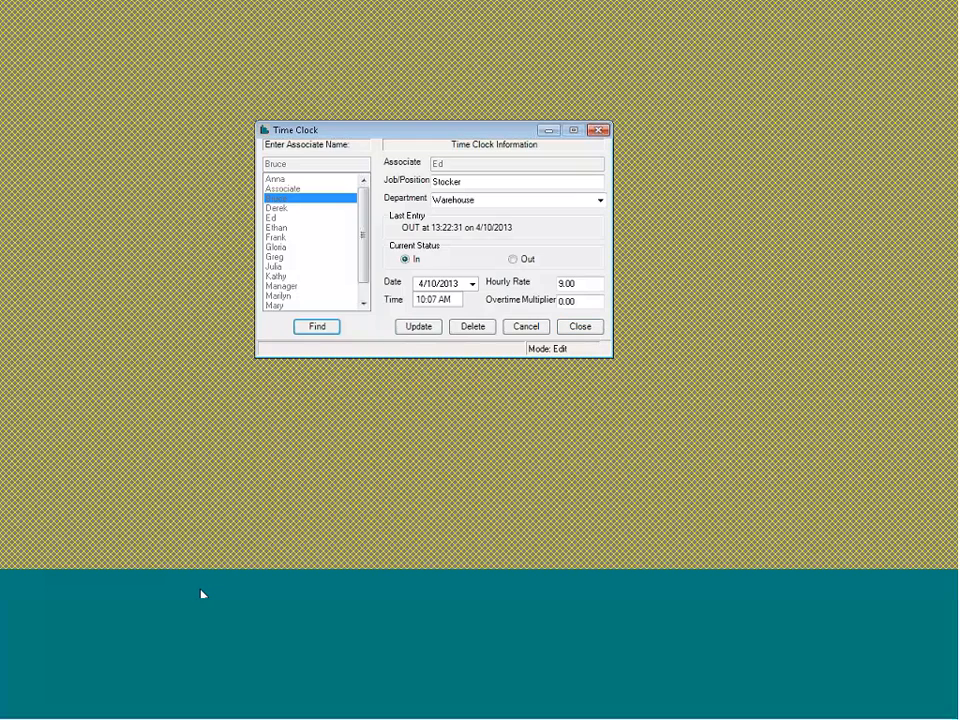
click(582, 329)
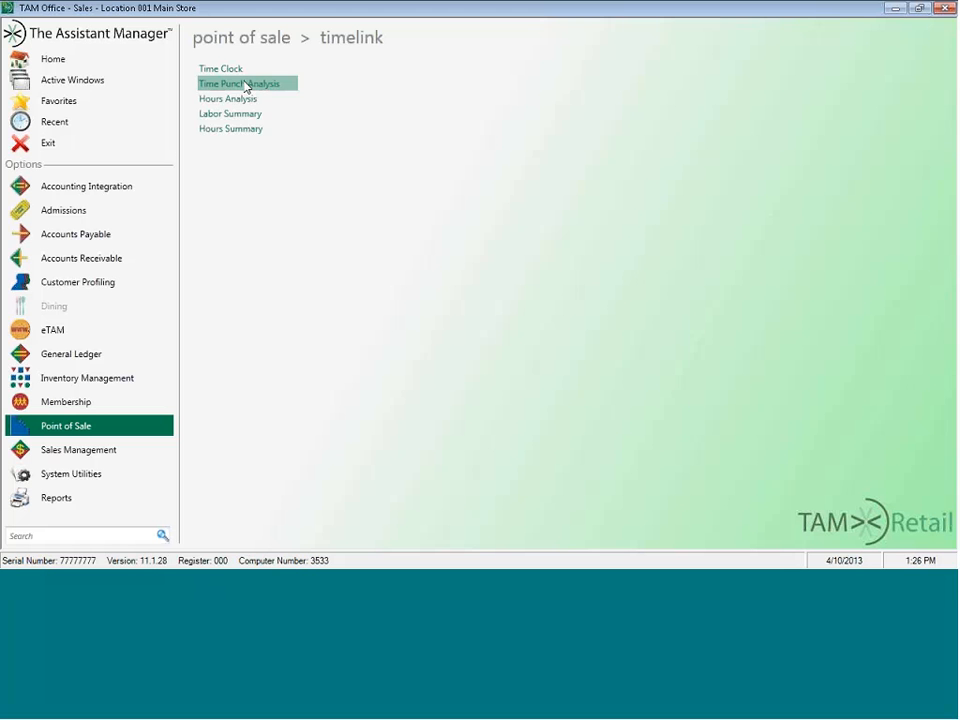
Preview the Time Punch Analysis report for This Week, review each associate's punches and hours, and close the report
click(245, 86)
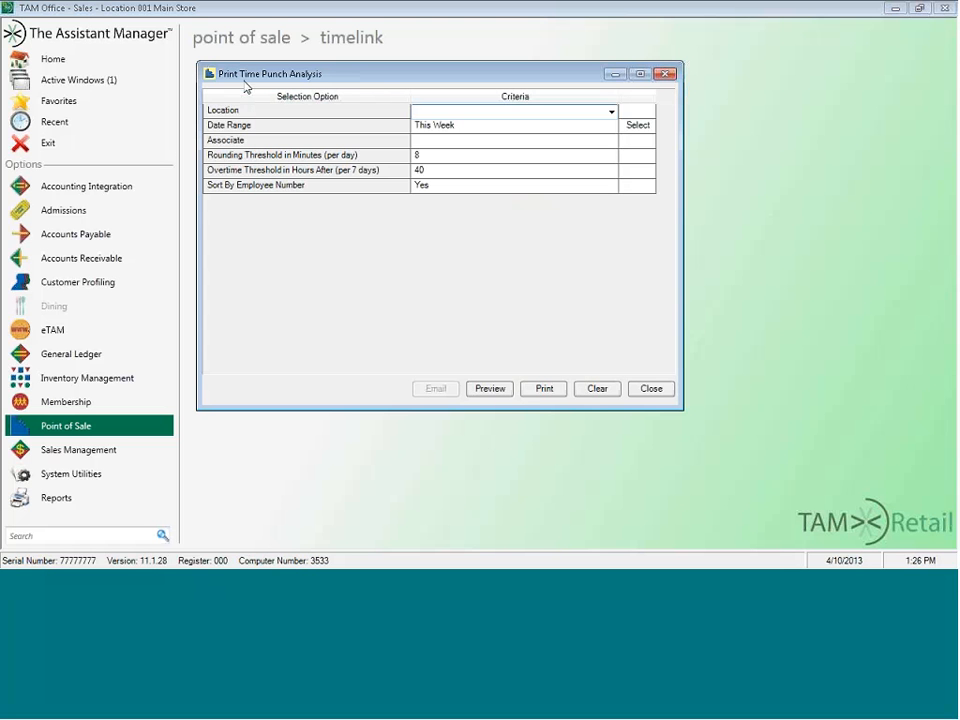
click(495, 389)
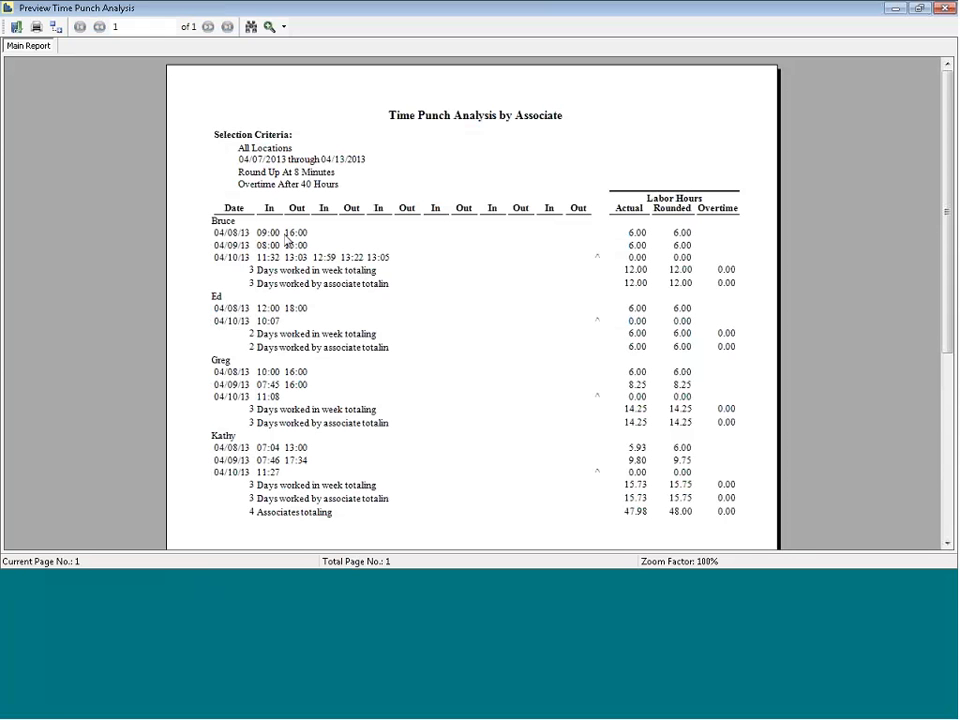
click(948, 544)
click(948, 544)
click(948, 544)
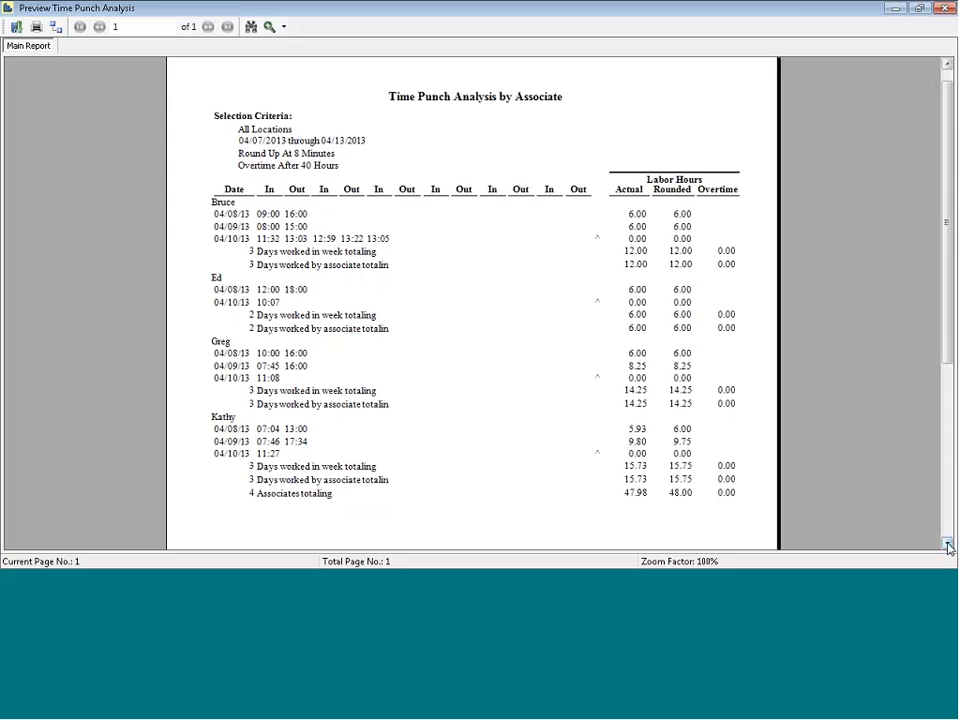
click(948, 544)
click(948, 544)
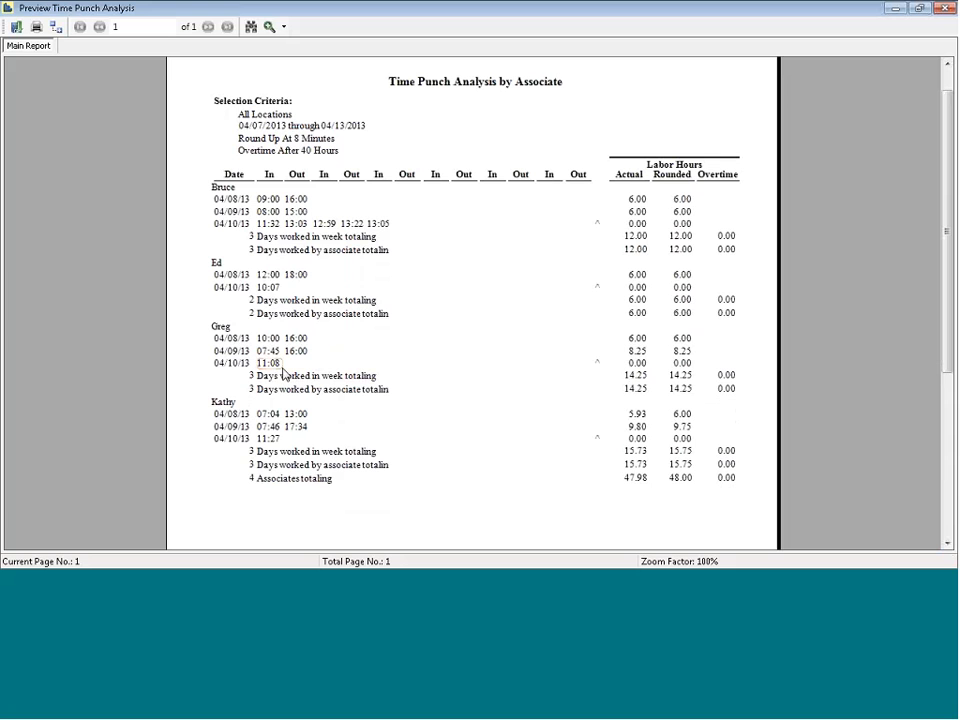
click(277, 265)
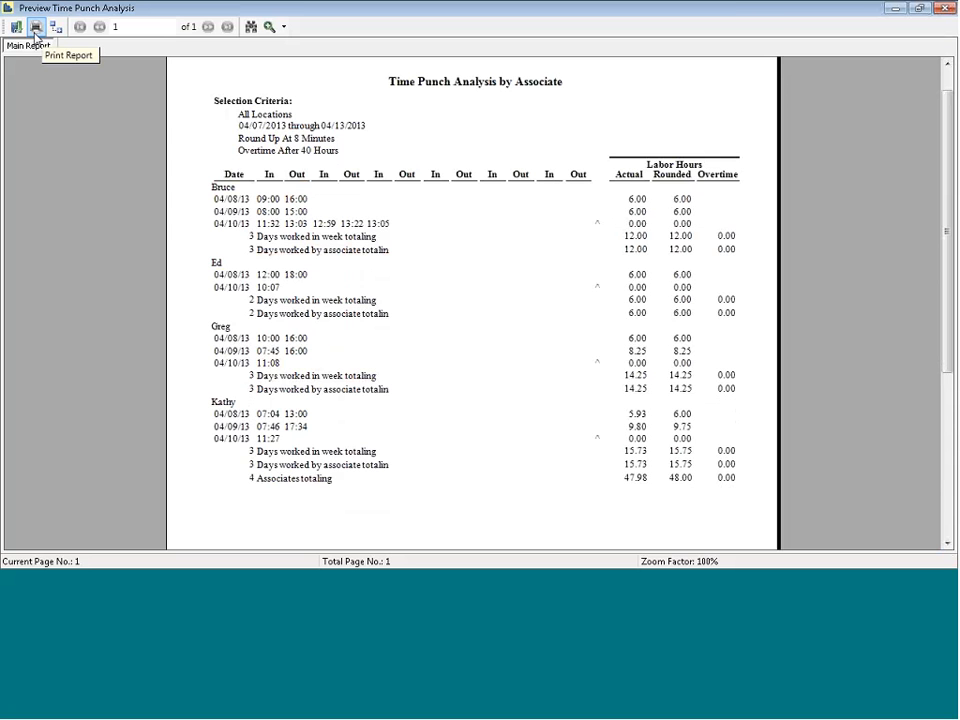
click(945, 10)
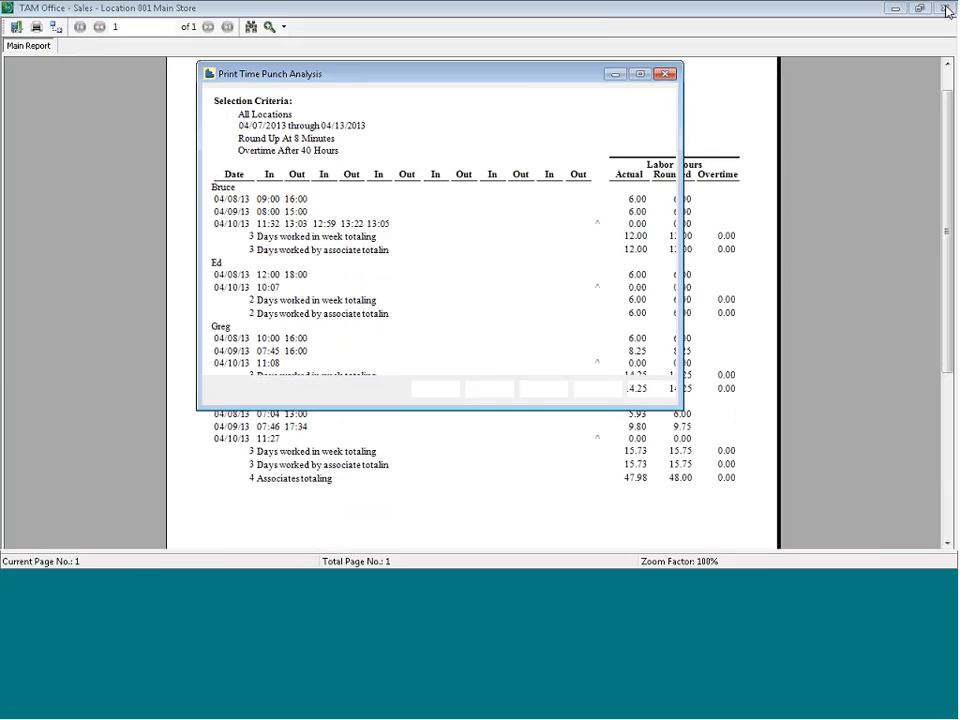
click(646, 389)
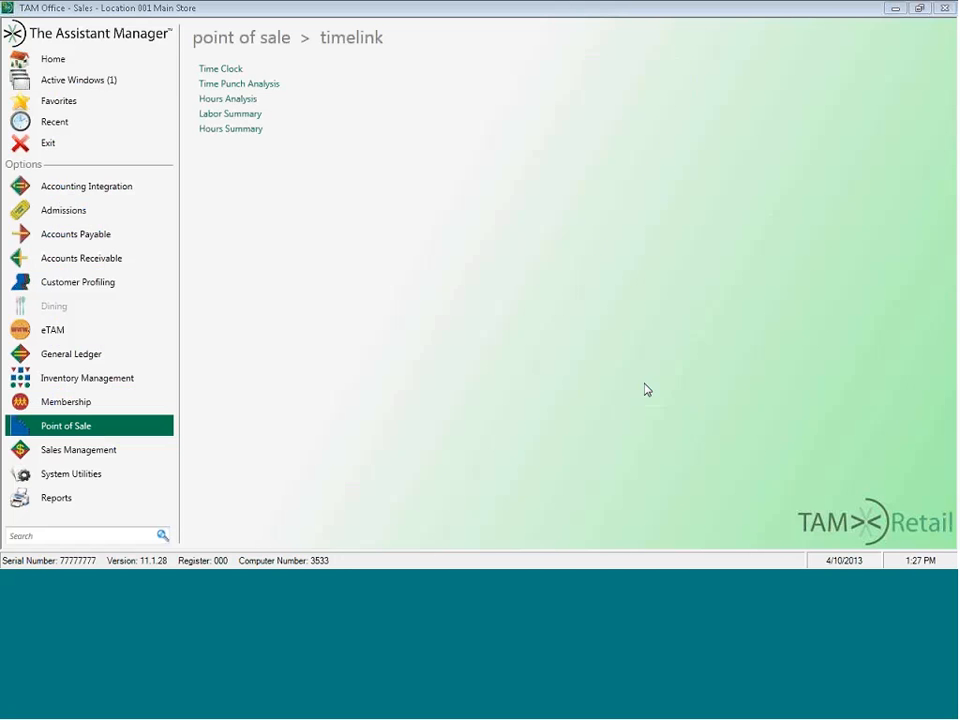
Preview the Hours Analysis report for Last Week with the 40-hour overtime threshold, and close it
click(230, 100)
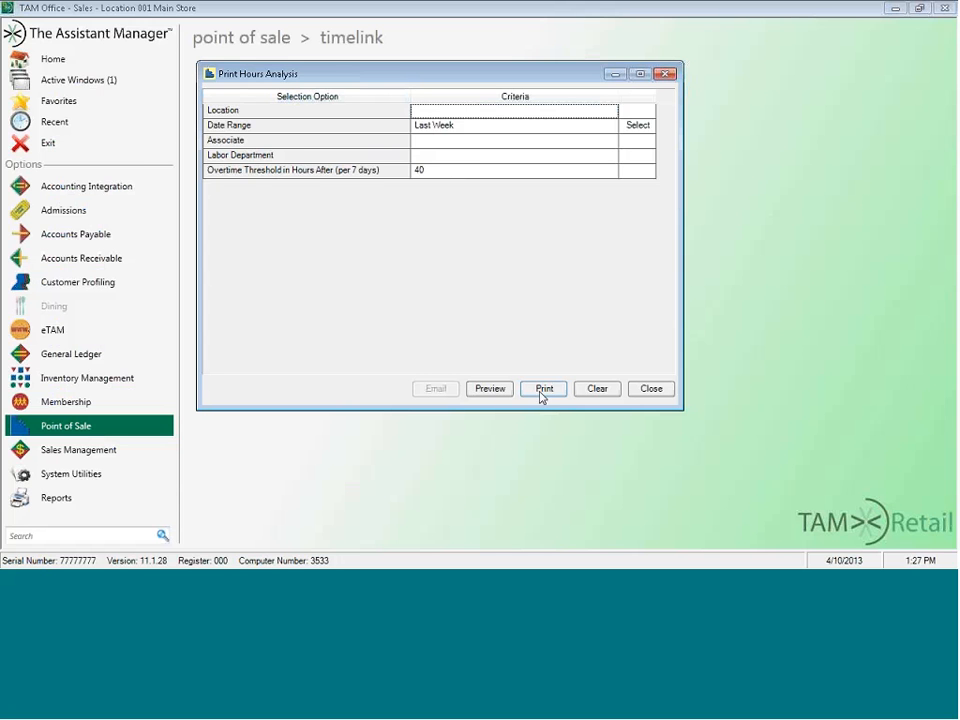
click(491, 389)
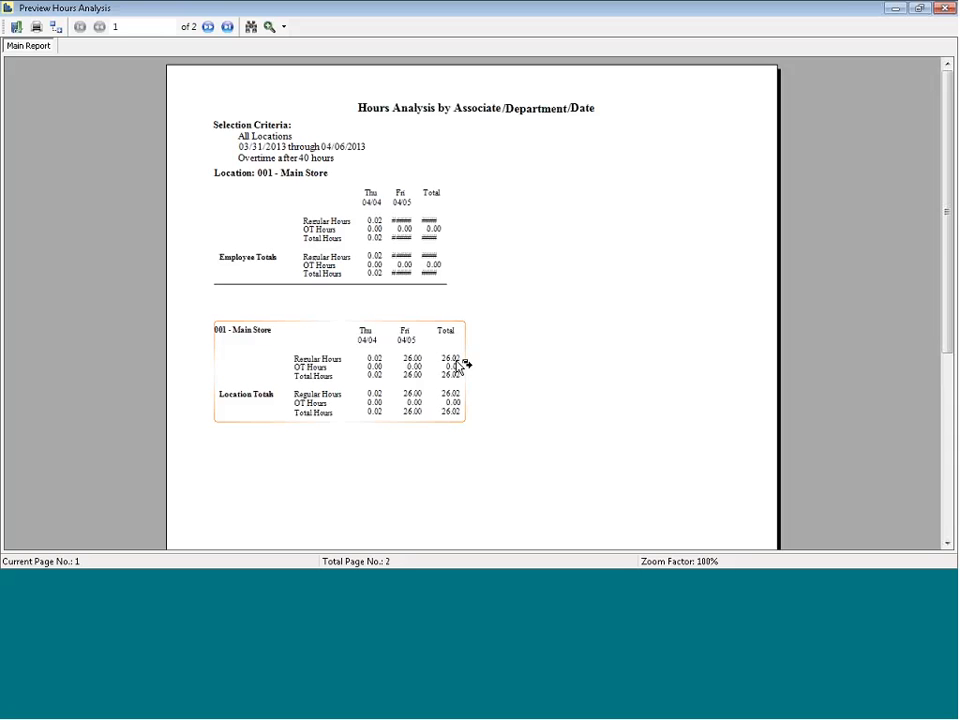
click(943, 12)
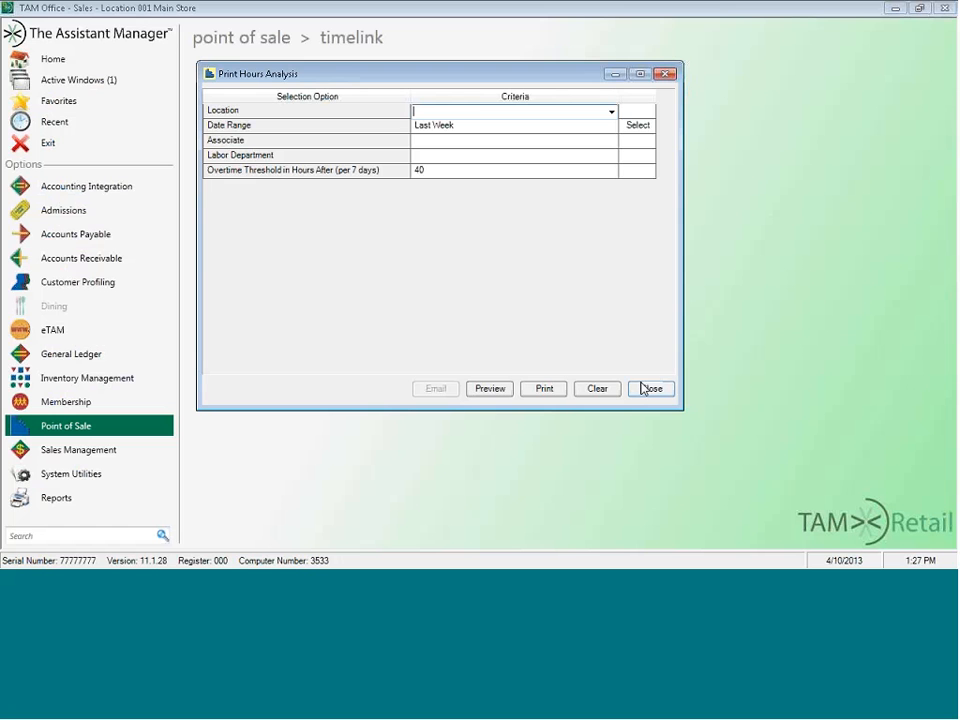
click(653, 389)
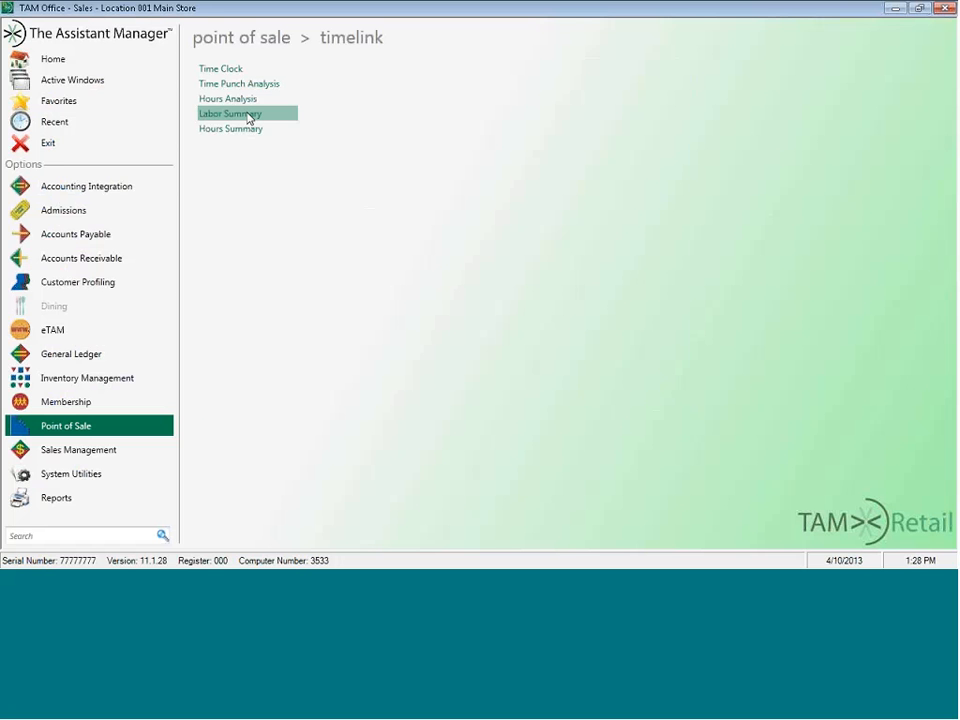
Preview the Labor Summary report for Last Week with the 40-hour overtime threshold, and close it
click(249, 116)
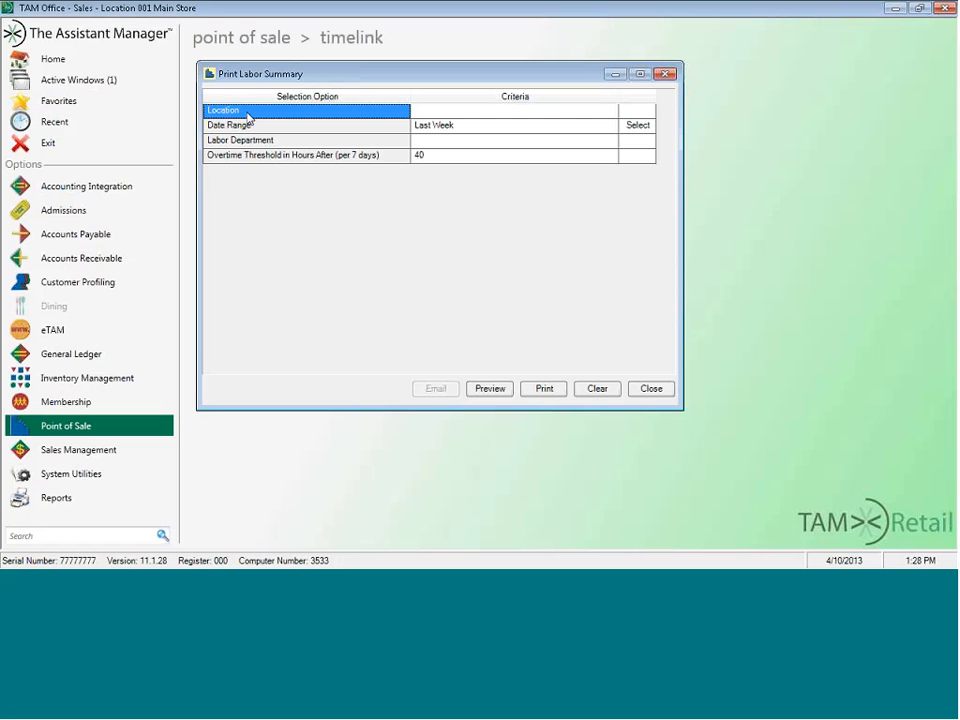
click(490, 388)
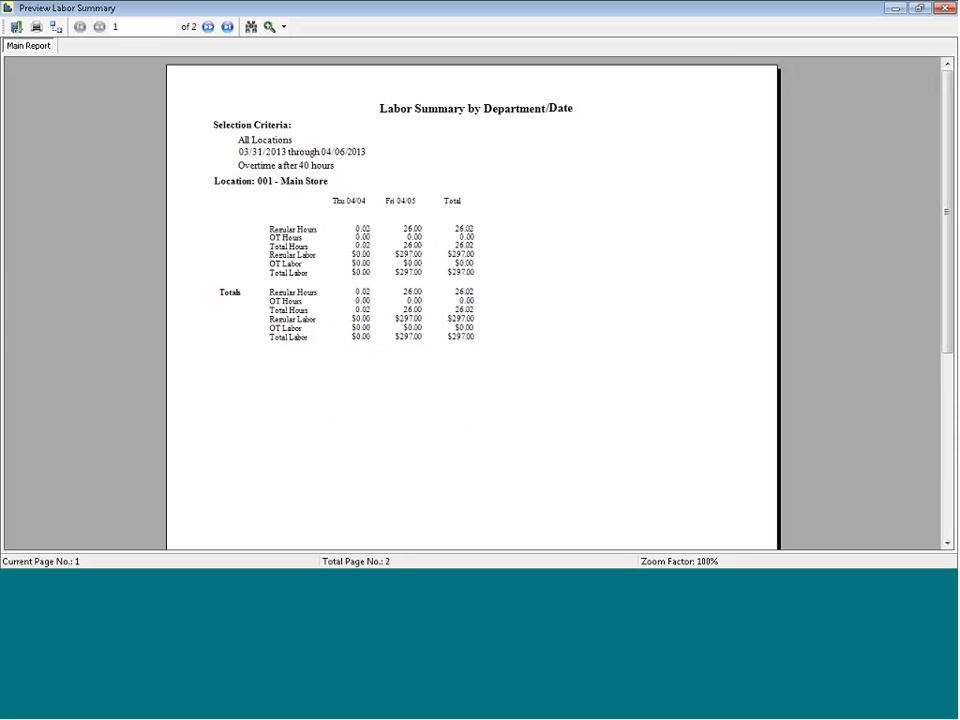
click(945, 9)
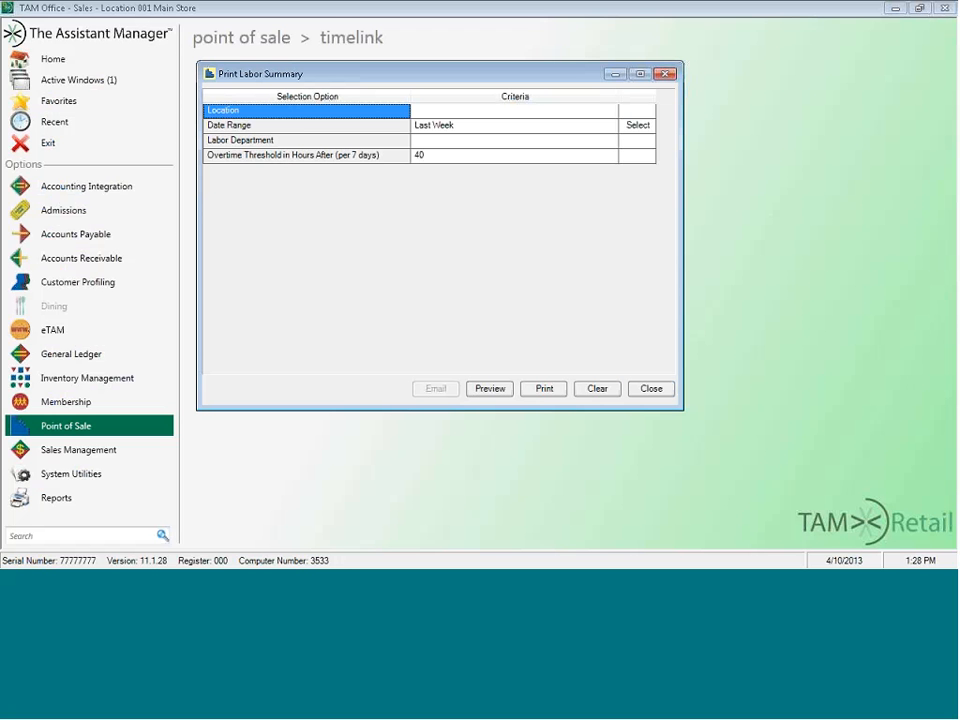
click(652, 389)
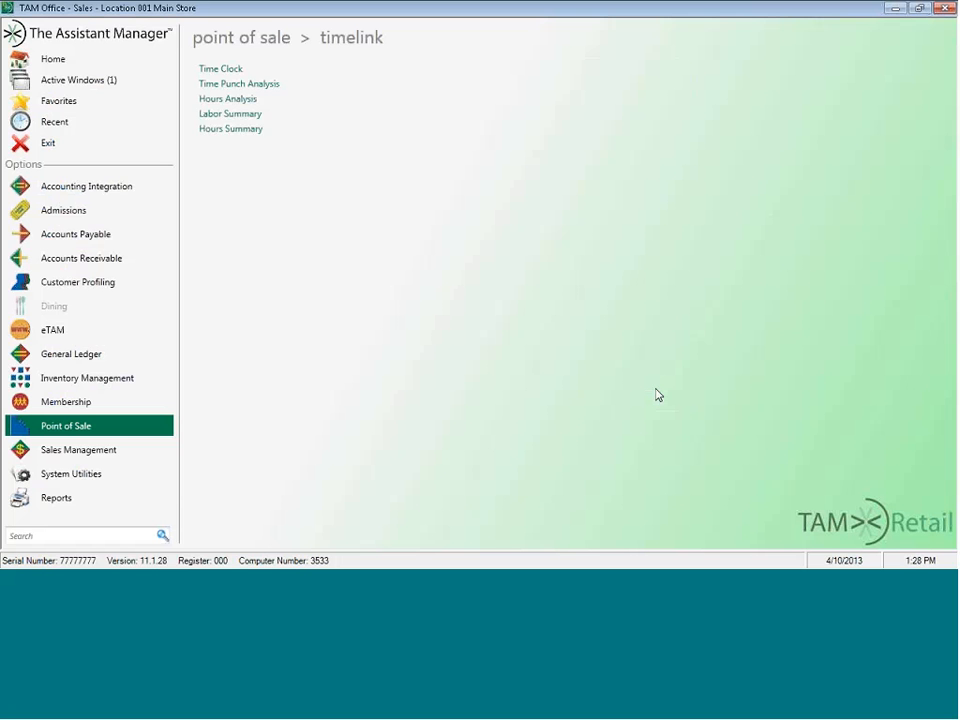
Open the TimeLink Hours Summary report
click(231, 134)
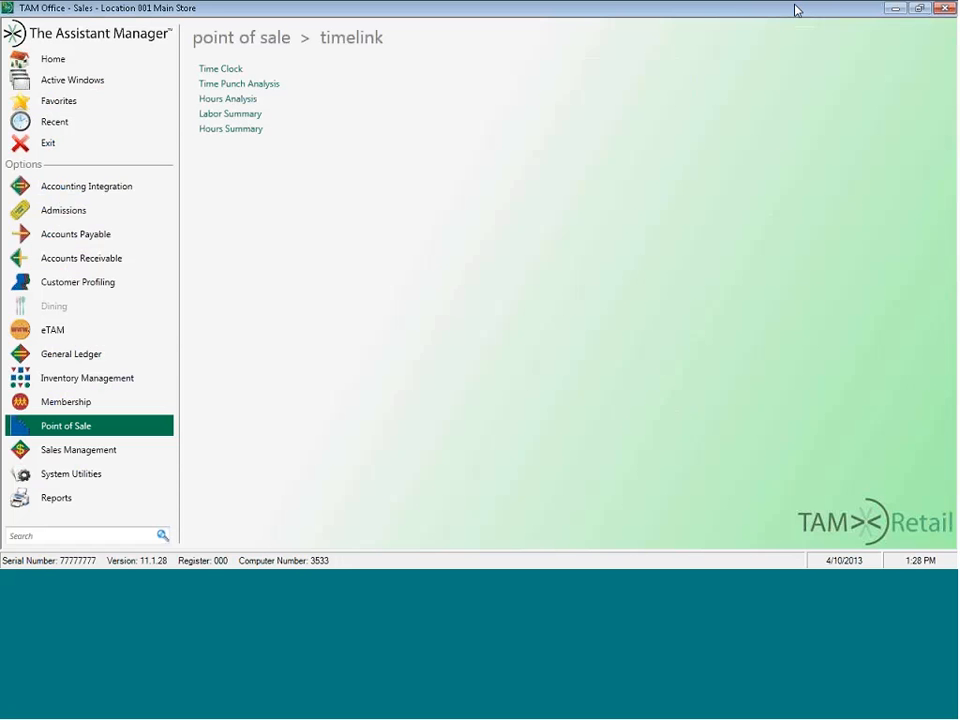